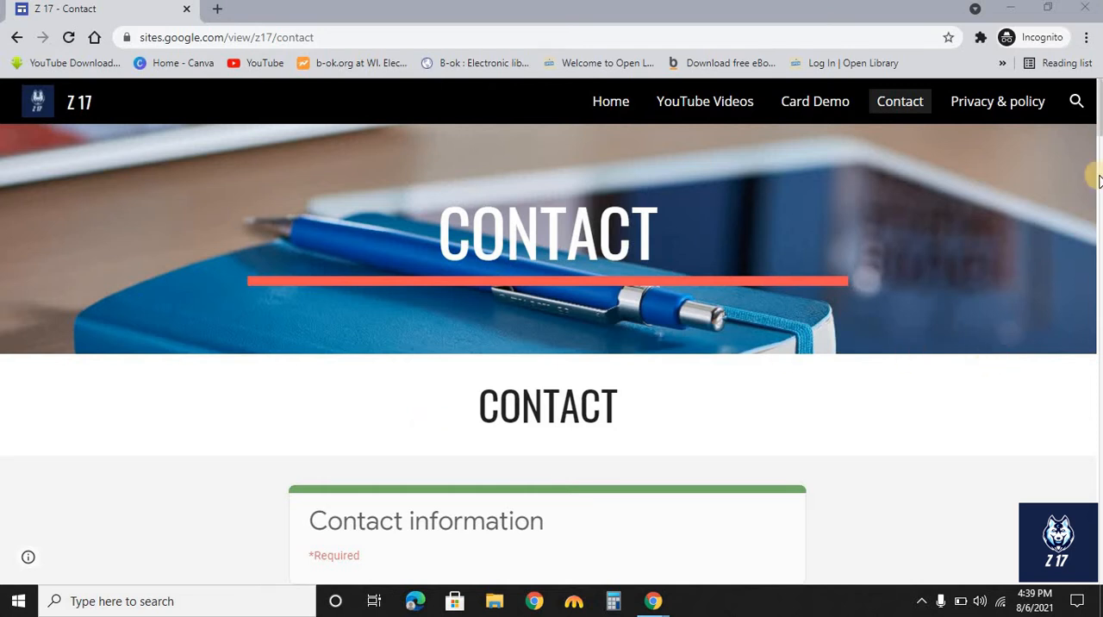
Scroll through the contact form on the published Z 17 site's Contact page, then minimise the window.
scroll(1041, 262, "down", 2)
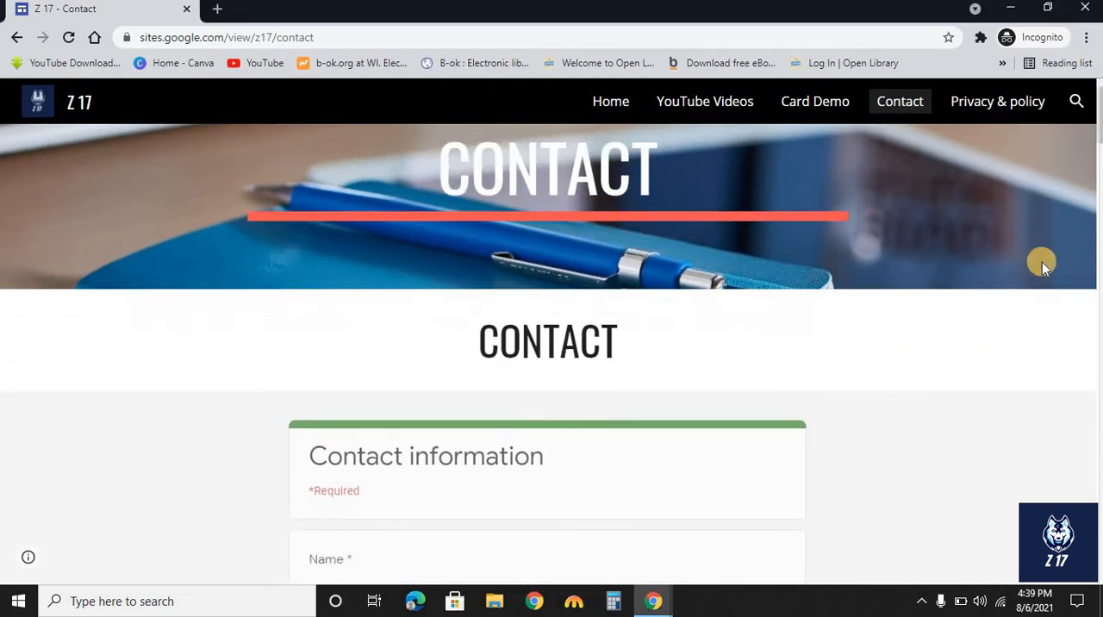
scroll(1042, 262, "down", 6)
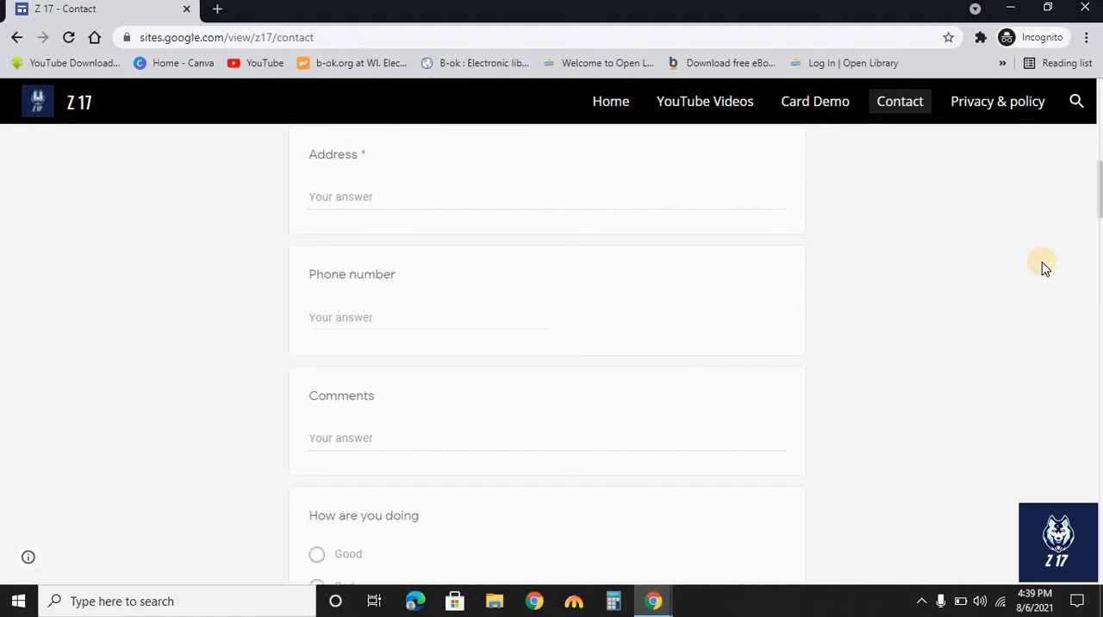
scroll(1042, 266, "down", 1)
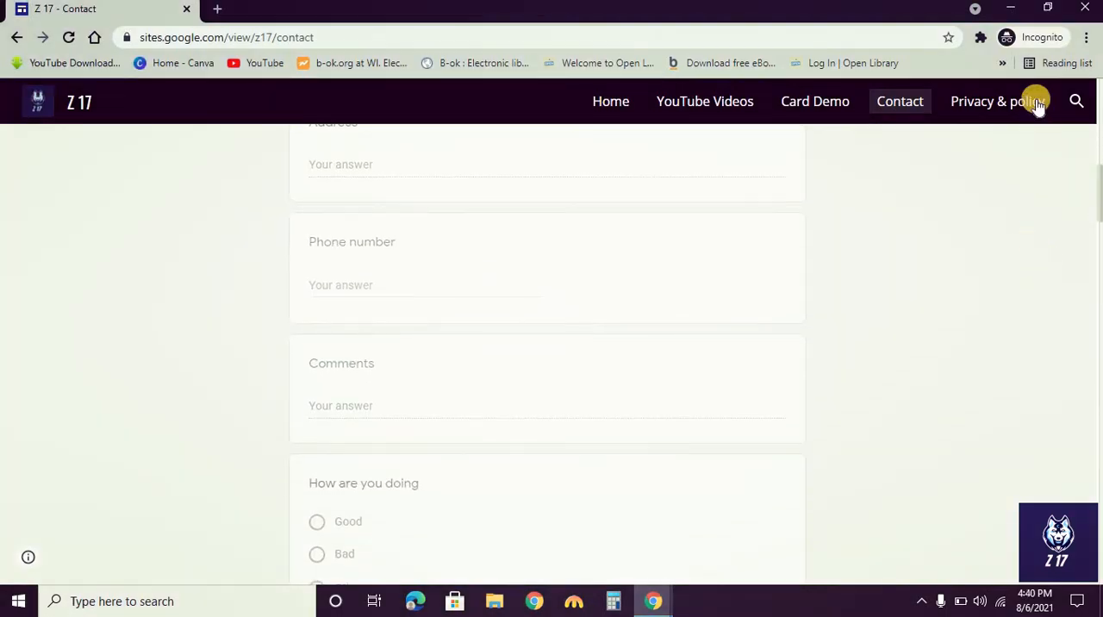
left_click(1011, 8)
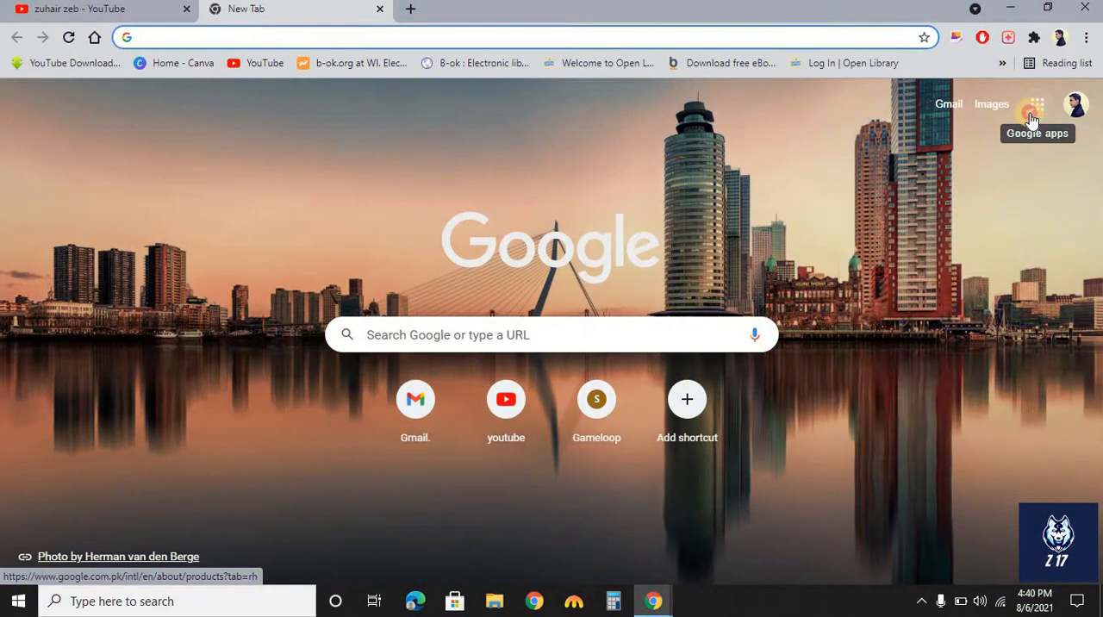
Open Google Drive from the Google apps launcher.
left_click(1037, 104)
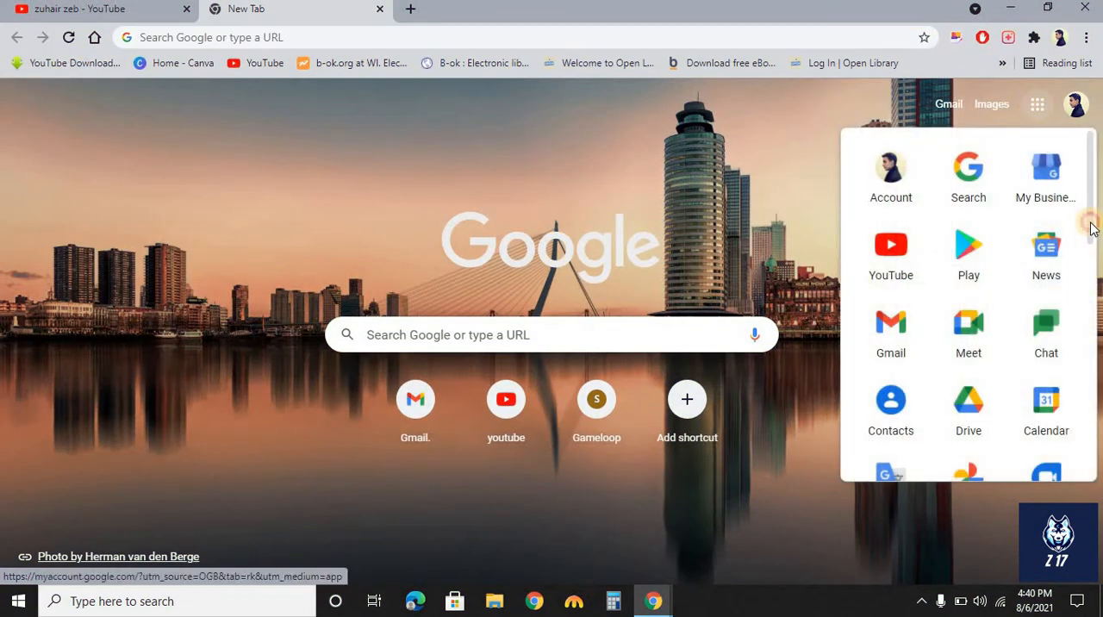
scroll(1091, 227, "down", 1)
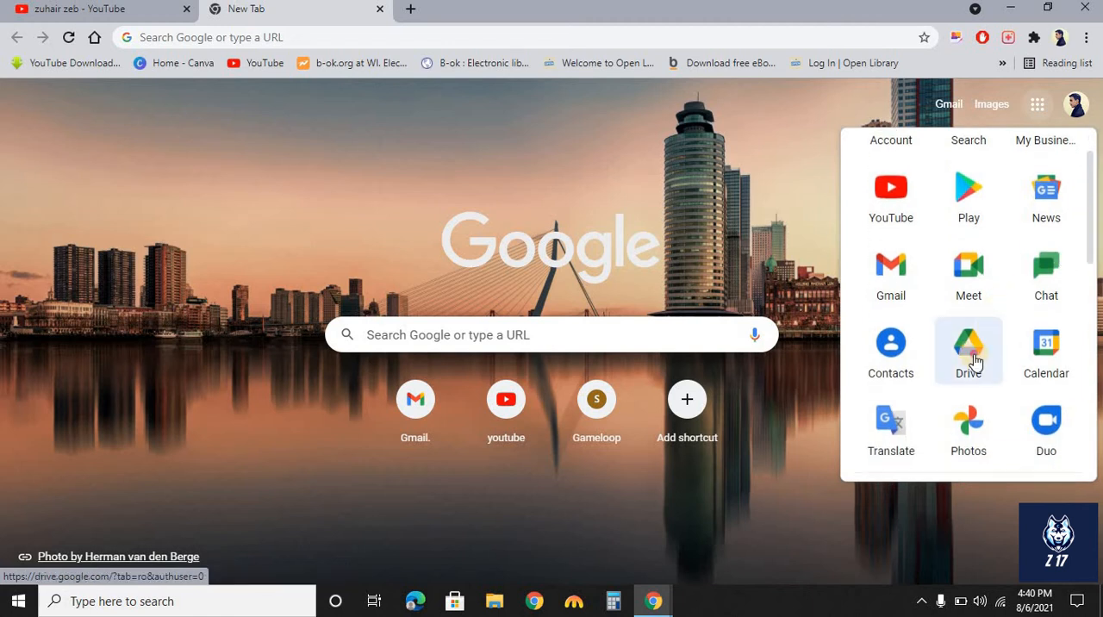
left_click(975, 361)
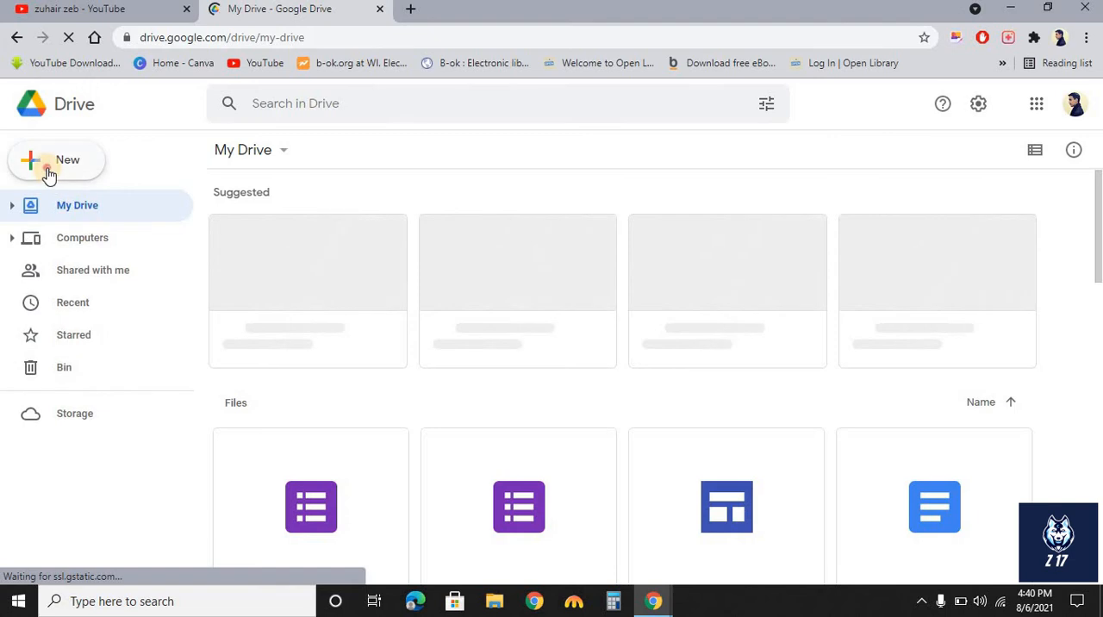
Create a new Google Form from the Contact Information template.
left_click(45, 168)
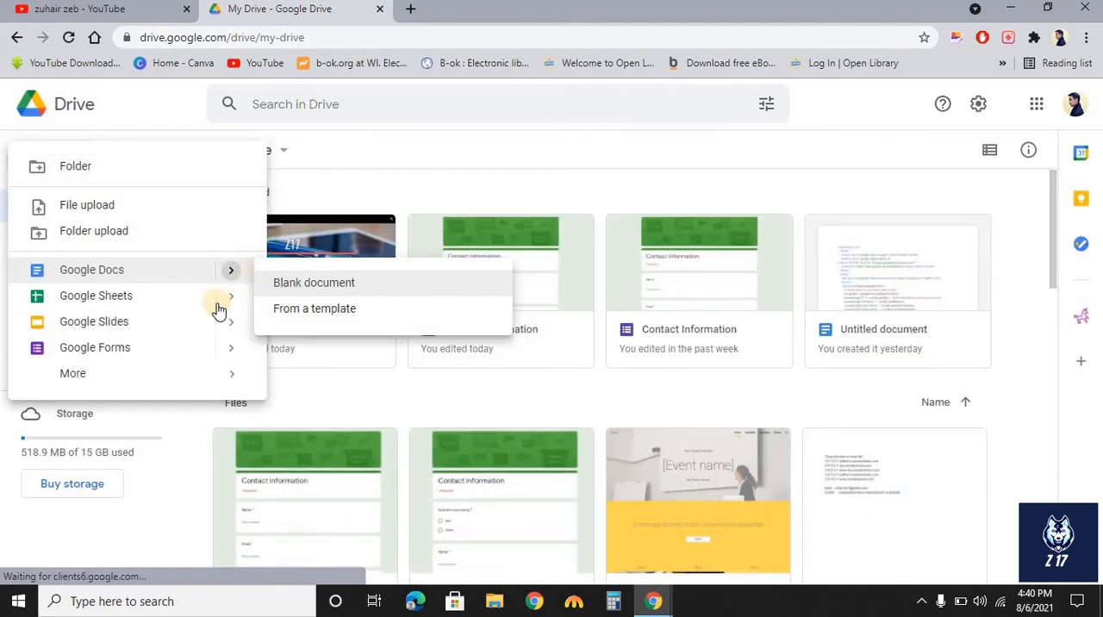
mouse_move(233, 356)
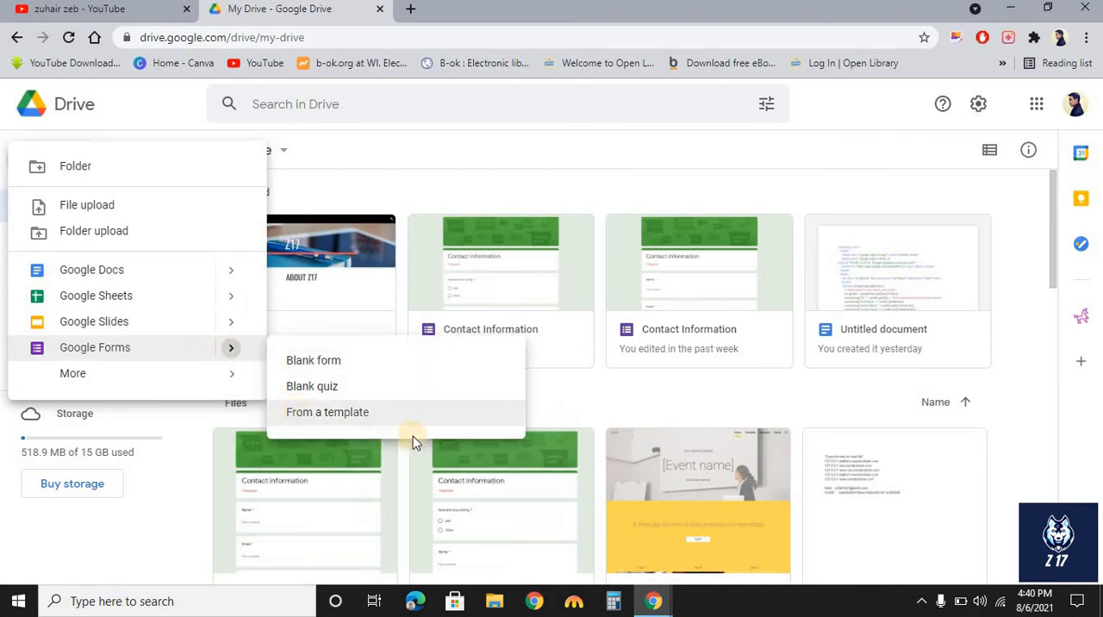
left_click(400, 416)
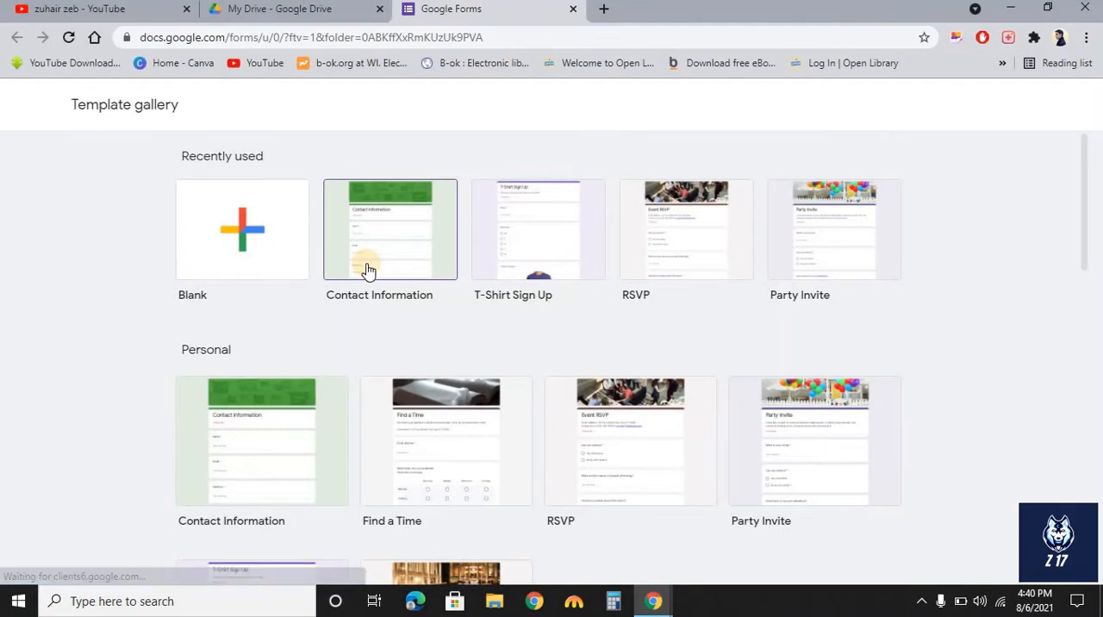
left_click(367, 271)
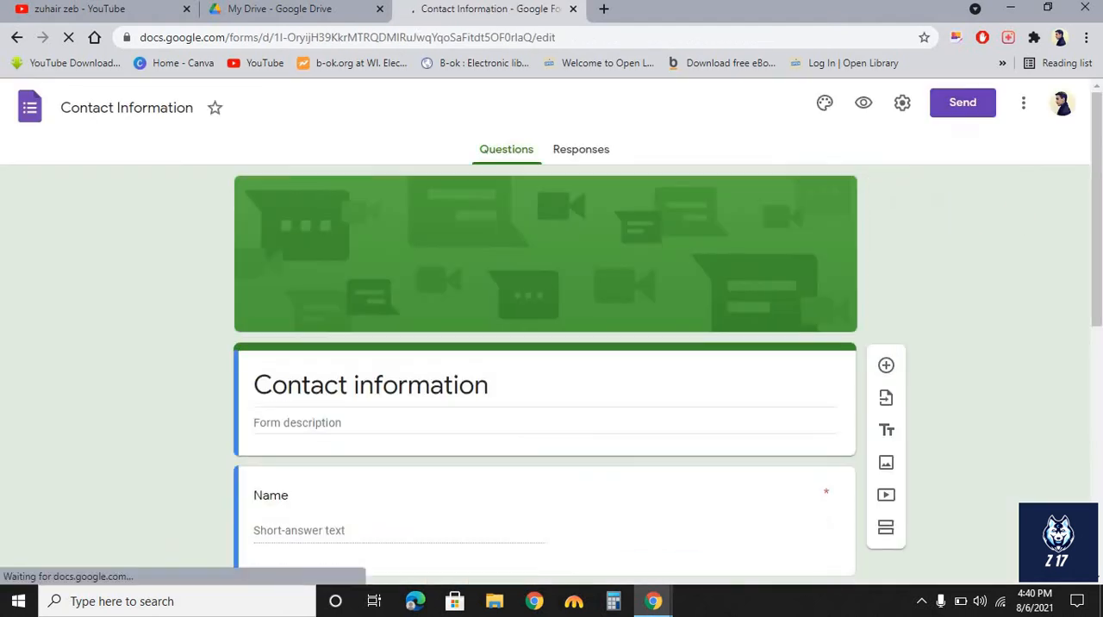
Add a multiple-choice question titled "How are you doing ?" below the form title.
left_click_drag(1097, 319, 1091, 277)
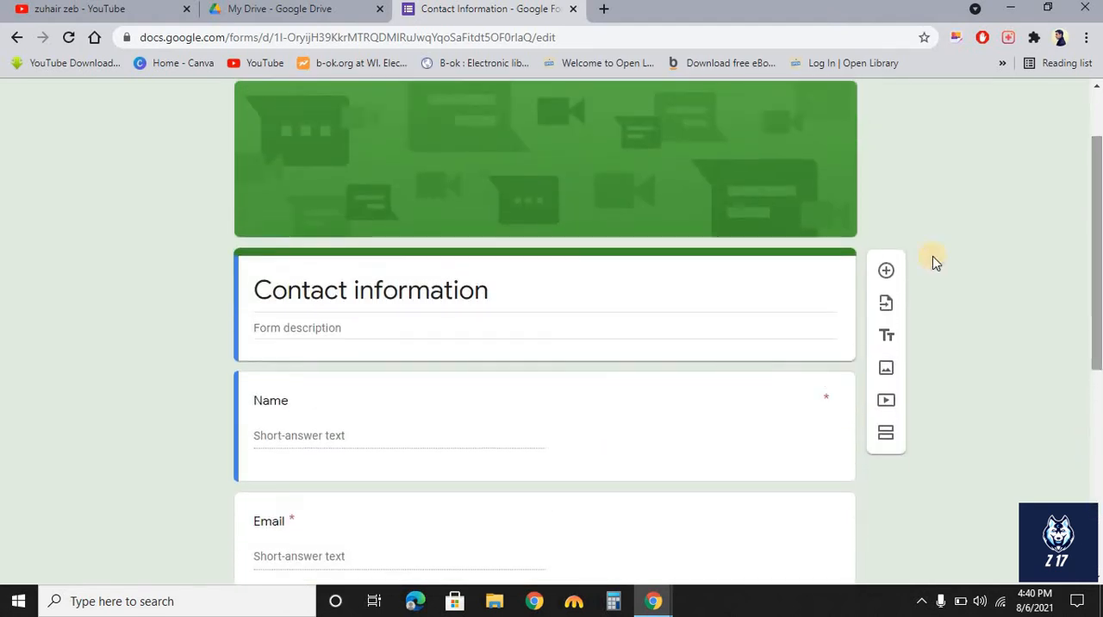
left_click(886, 269)
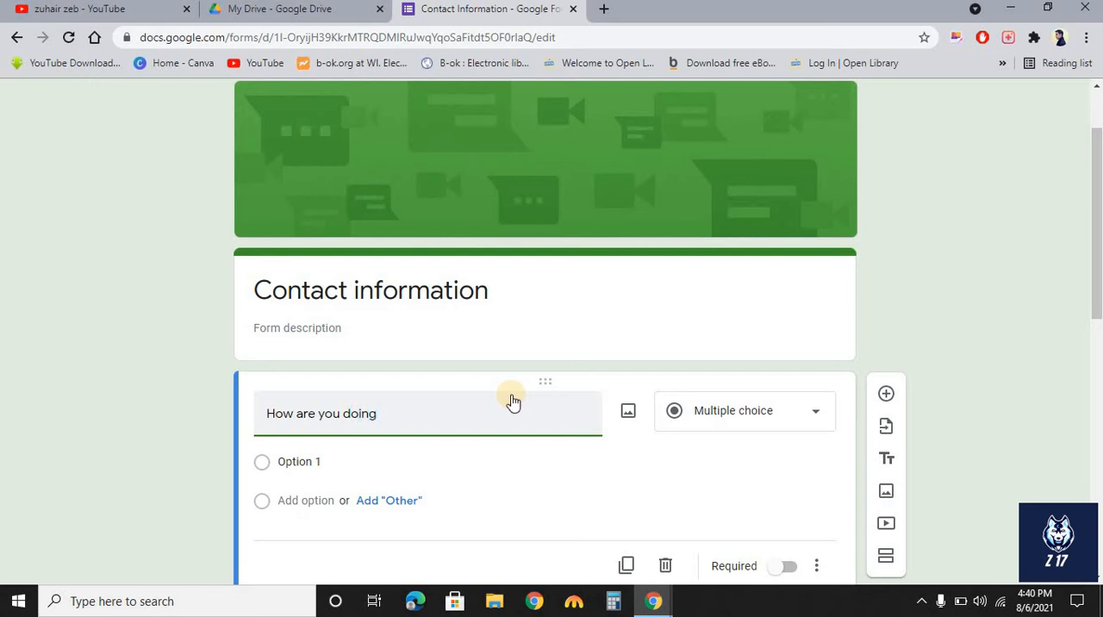
type("?")
Set the question's options to Good and Bad and add an Other option.
left_click(334, 458)
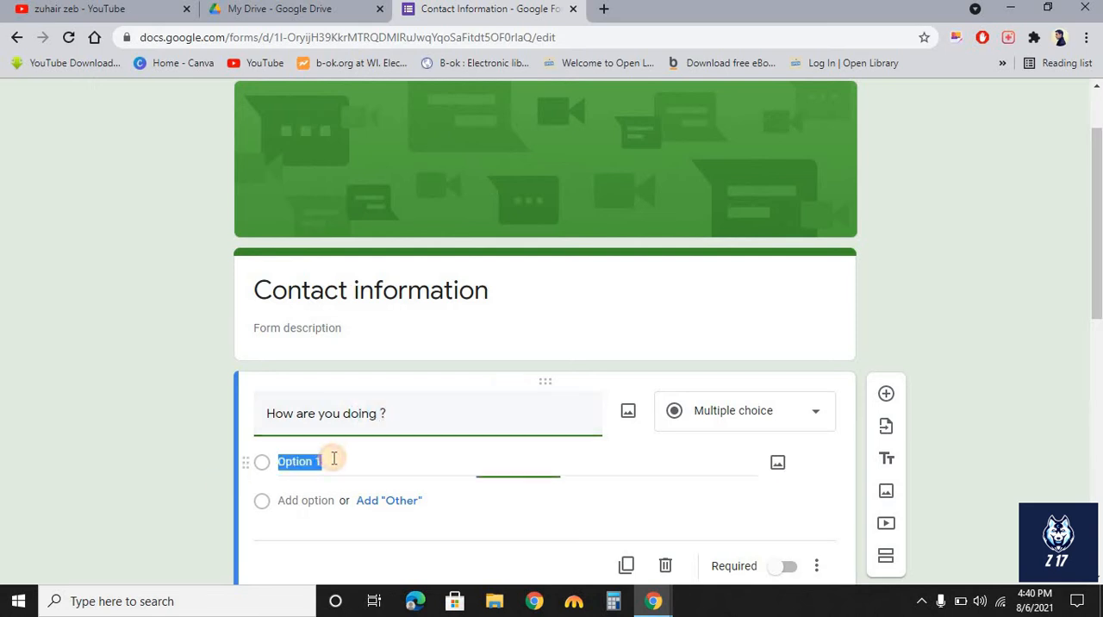
key("BackSpace")
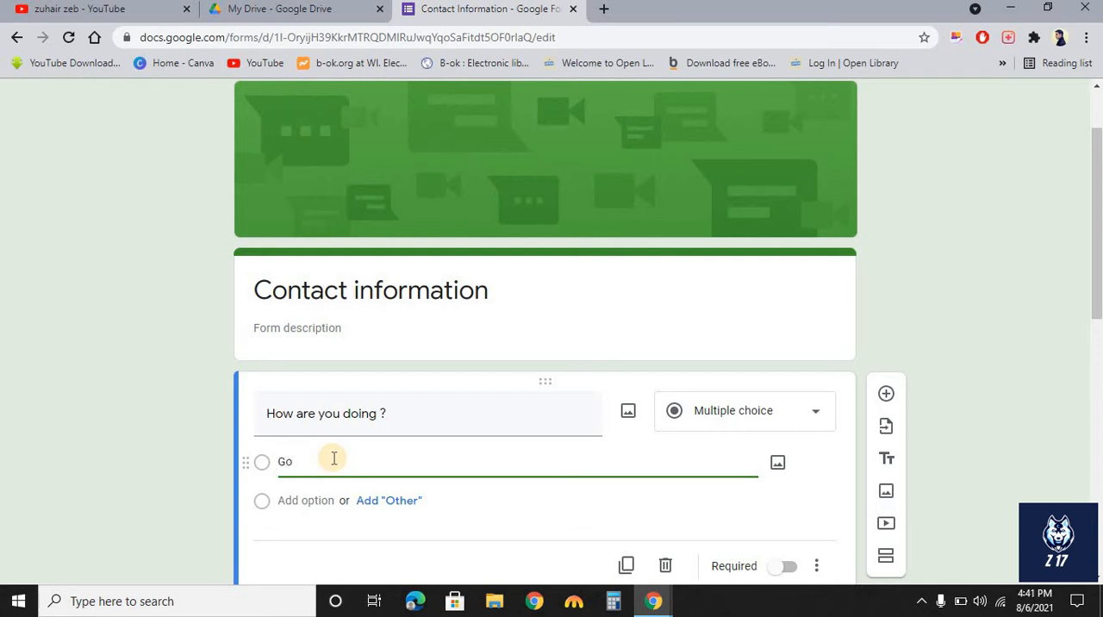
type("Good")
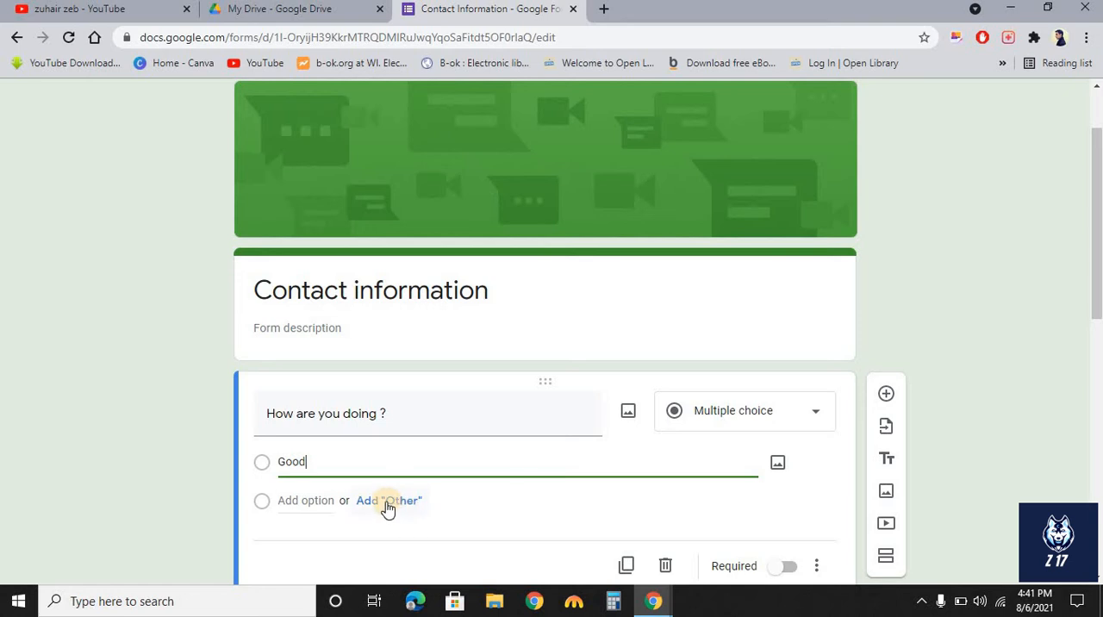
left_click(315, 500)
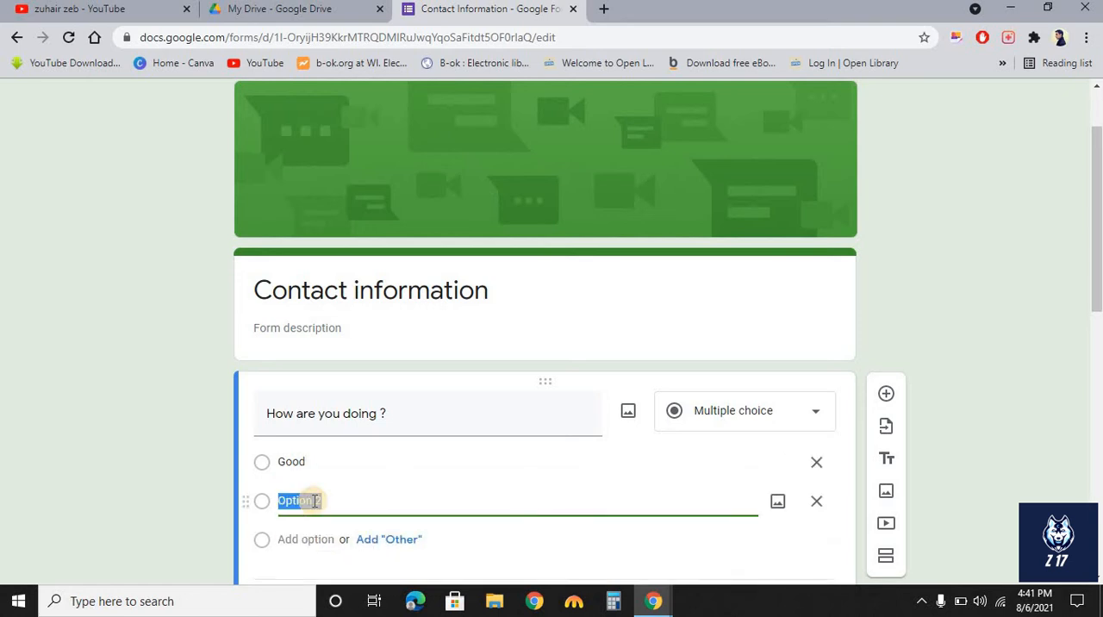
key("BackSpace")
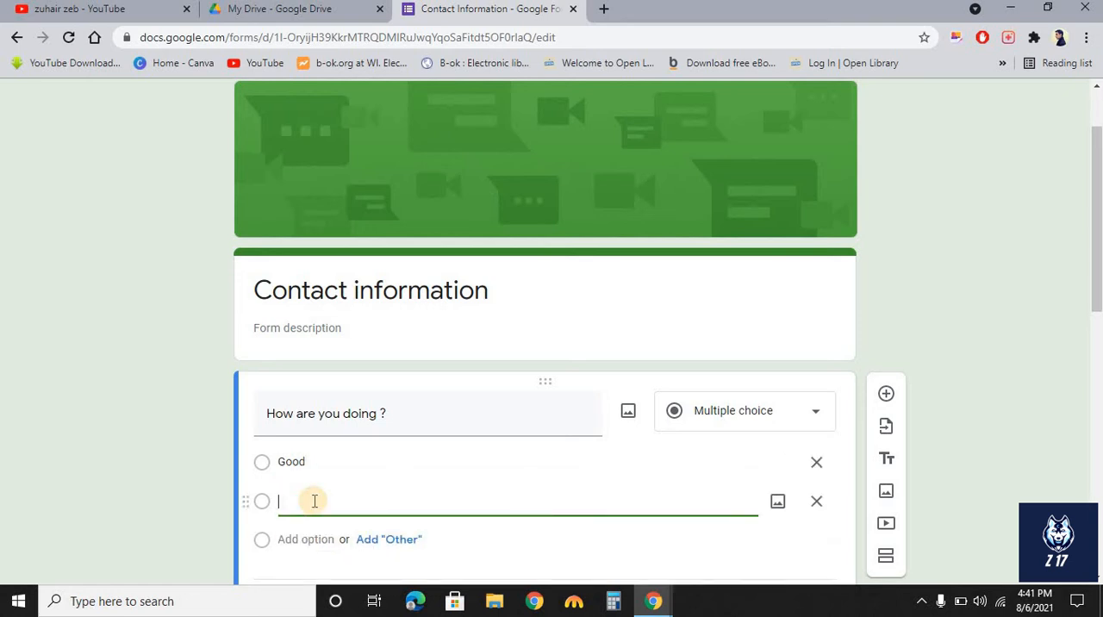
type("Bad")
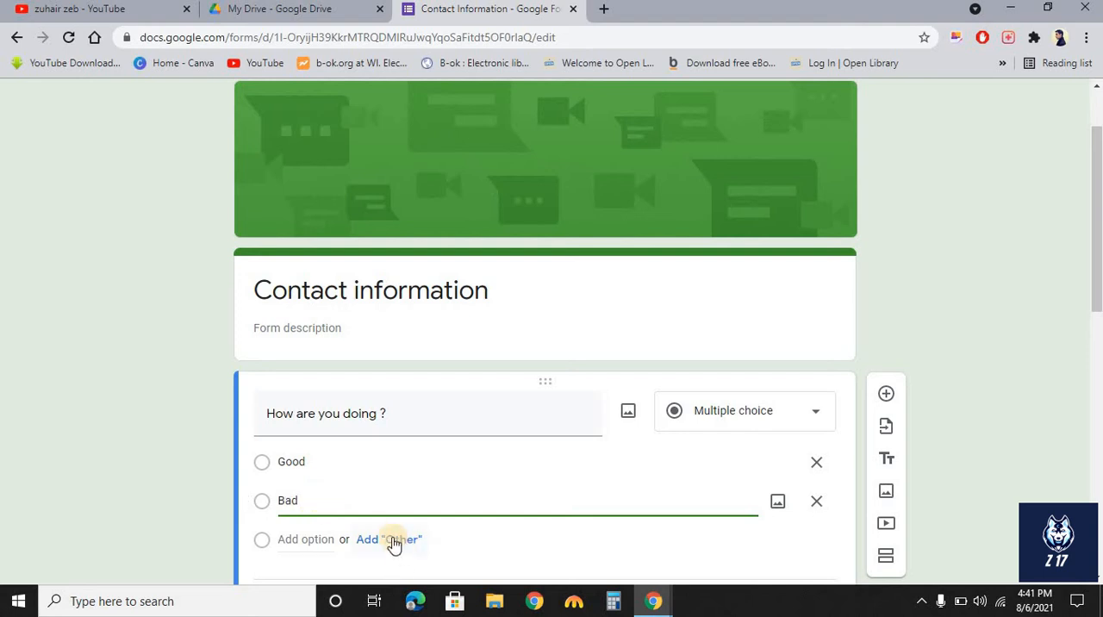
left_click(393, 543)
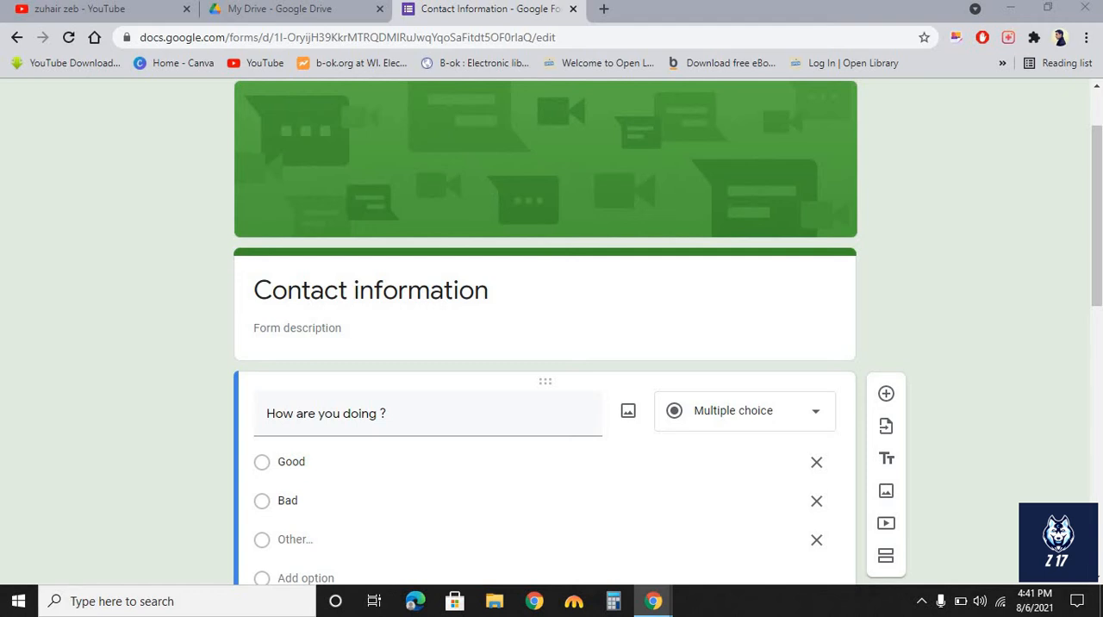
Preview the form and scroll through it.
left_click_drag(1098, 201, 1096, 168)
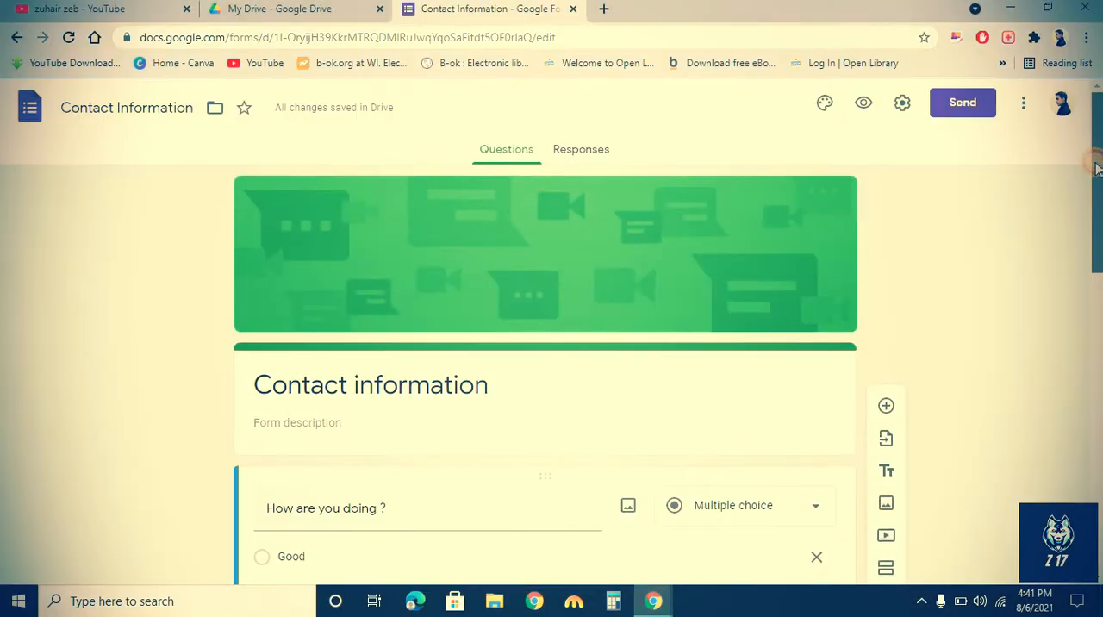
left_click(865, 103)
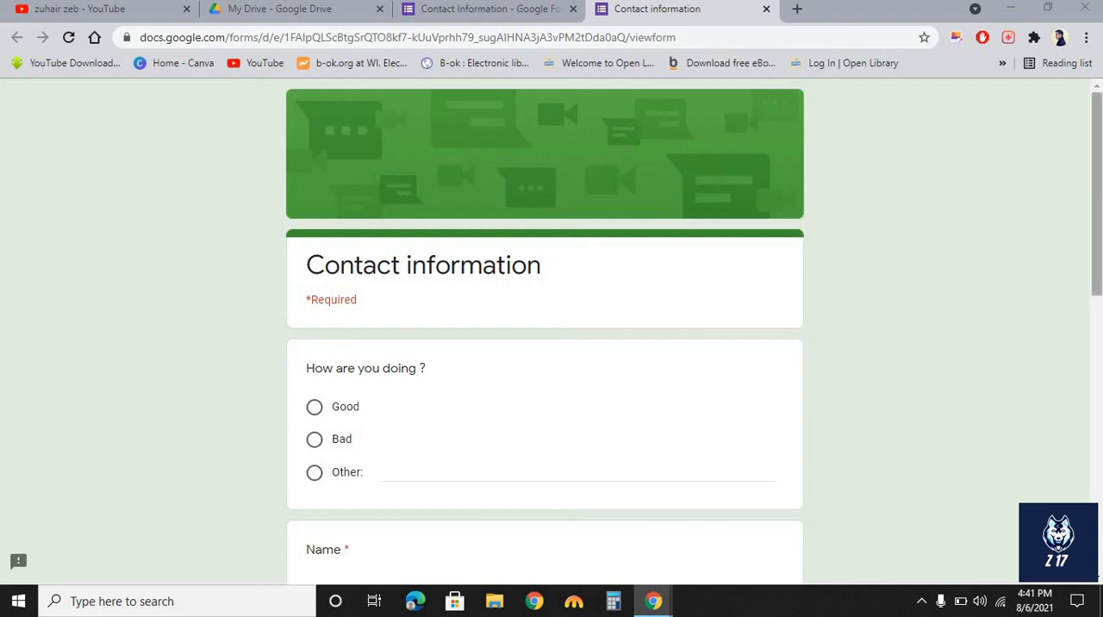
left_click_drag(1095, 208, 1087, 120)
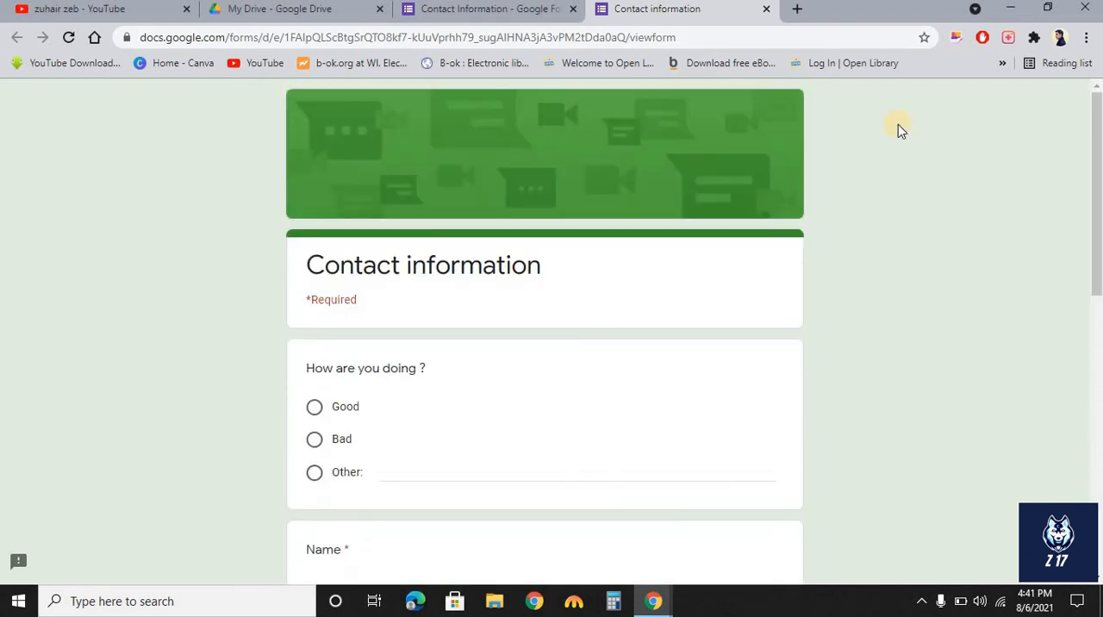
Open the Z 17 site from Google Drive for editing.
left_click(558, 9)
left_click(67, 40)
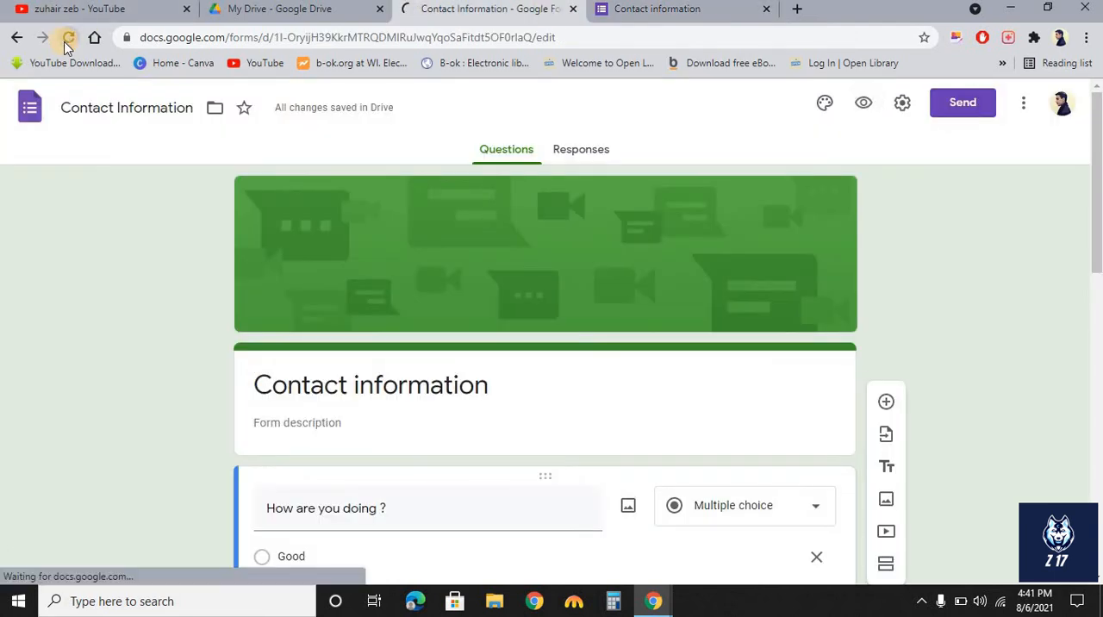
left_click(278, 9)
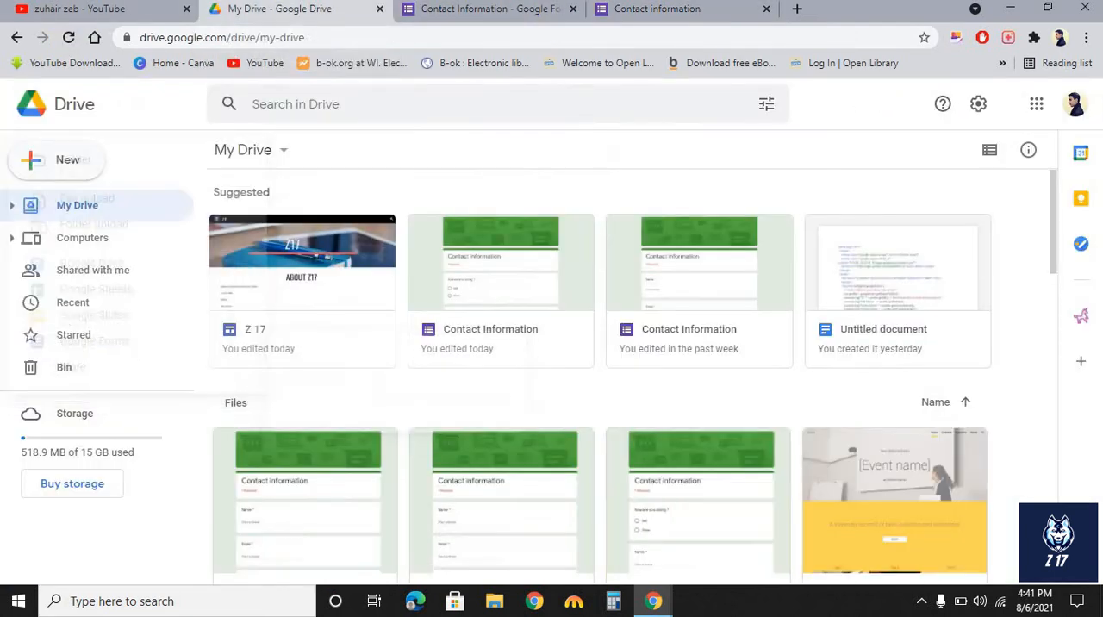
left_click(296, 291)
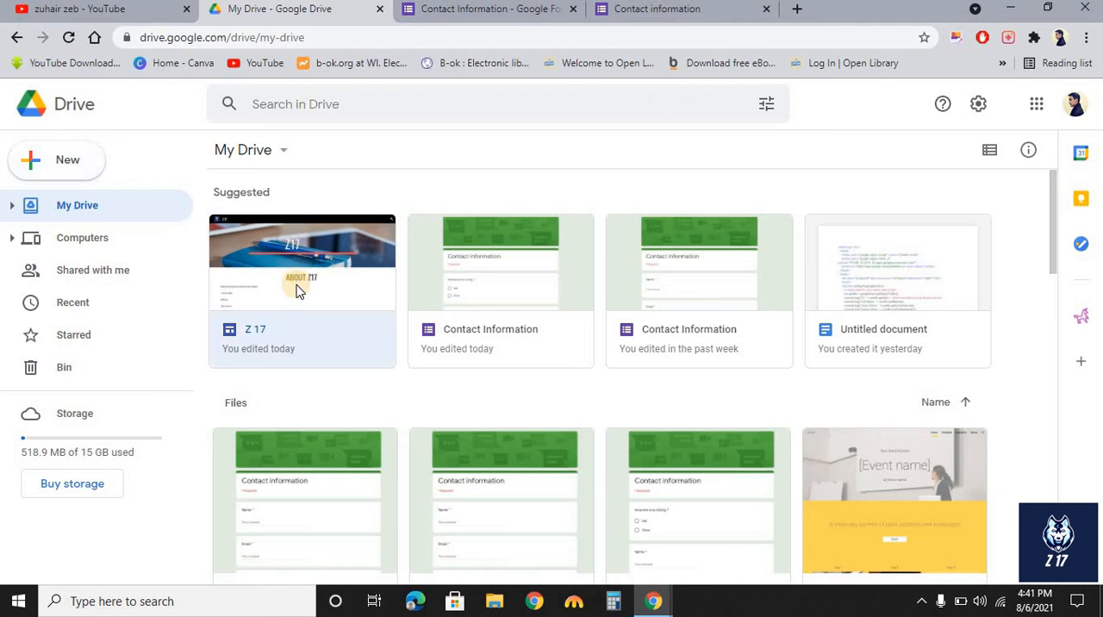
double_click(268, 348)
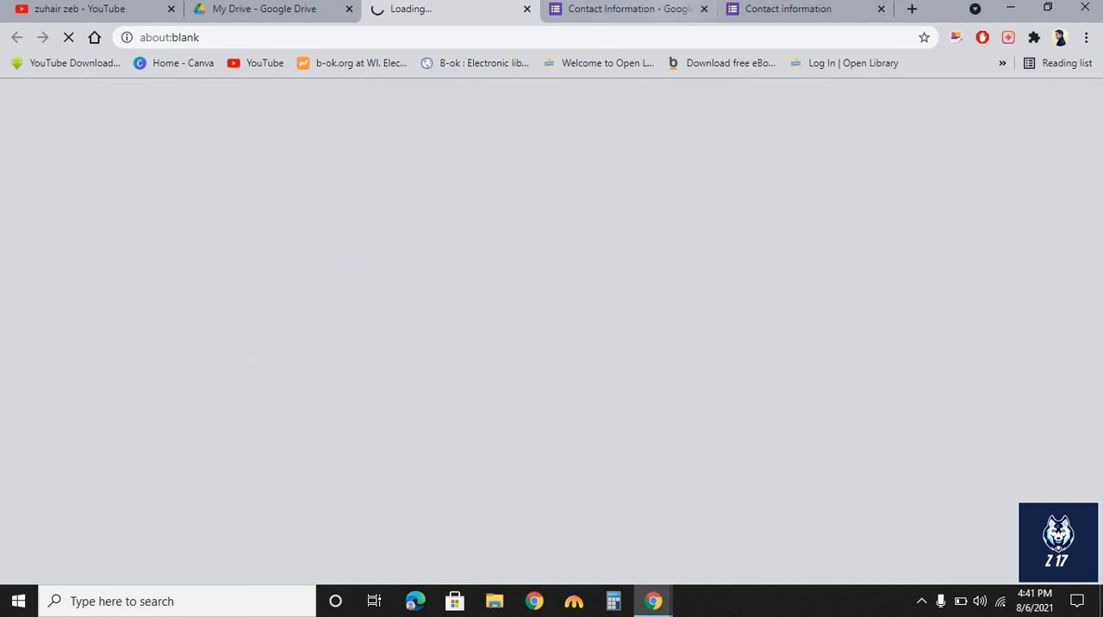
Close the form editor and form preview tabs.
left_click(703, 10)
left_click(703, 11)
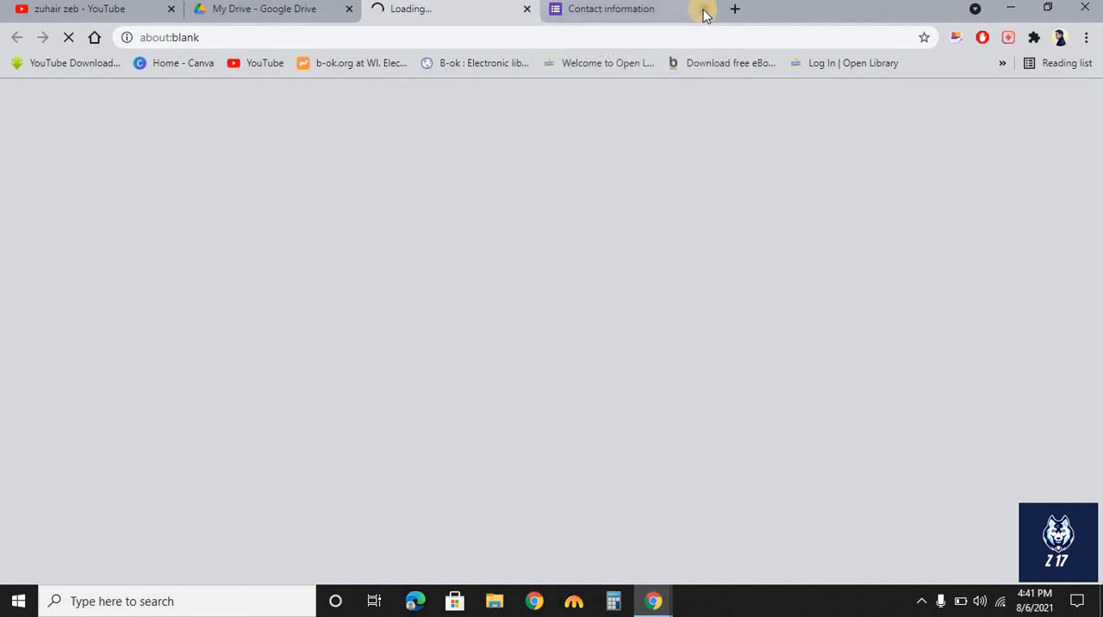
left_click(703, 10)
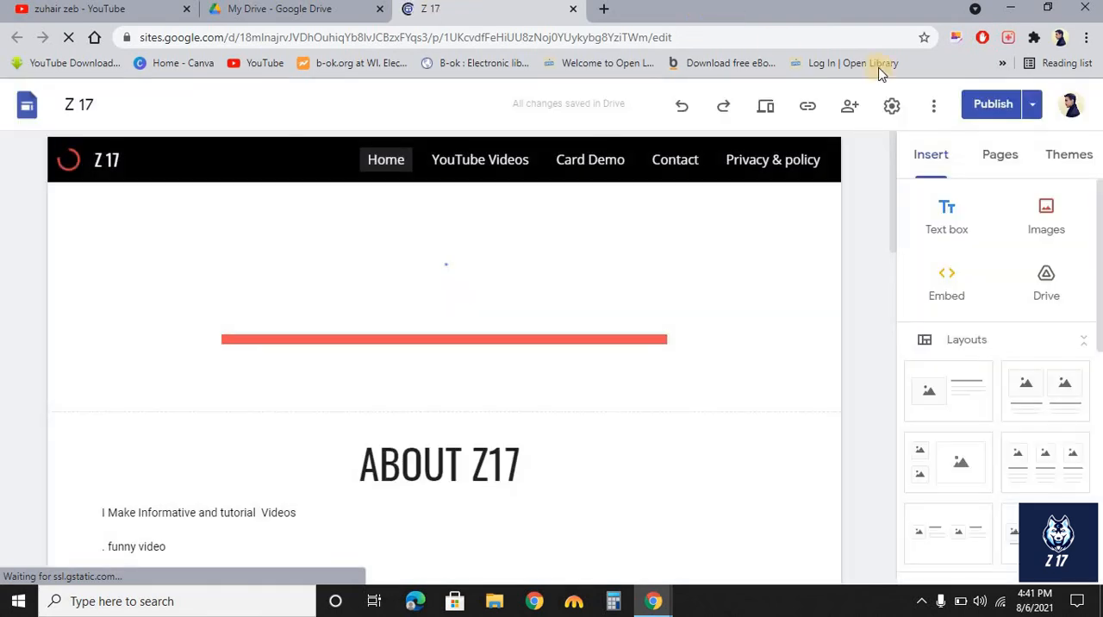
Open the Contact page in the site editor's page list.
left_click(1016, 163)
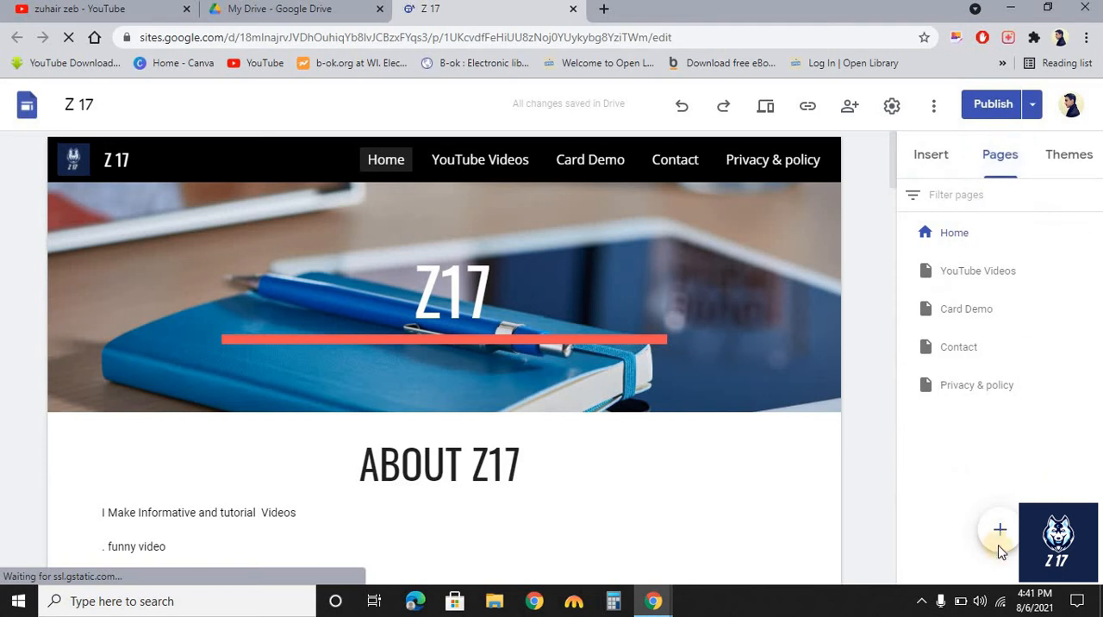
left_click(939, 354)
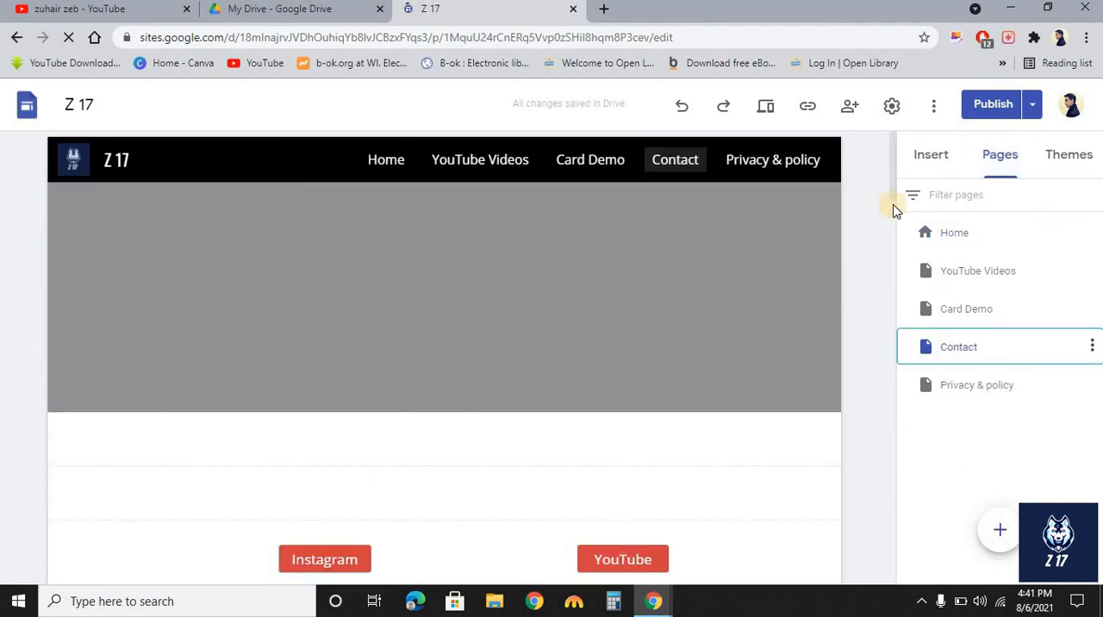
mouse_move(892, 187)
left_mouse_down()
mouse_move(891, 212)
mouse_move(891, 172)
left_mouse_up()
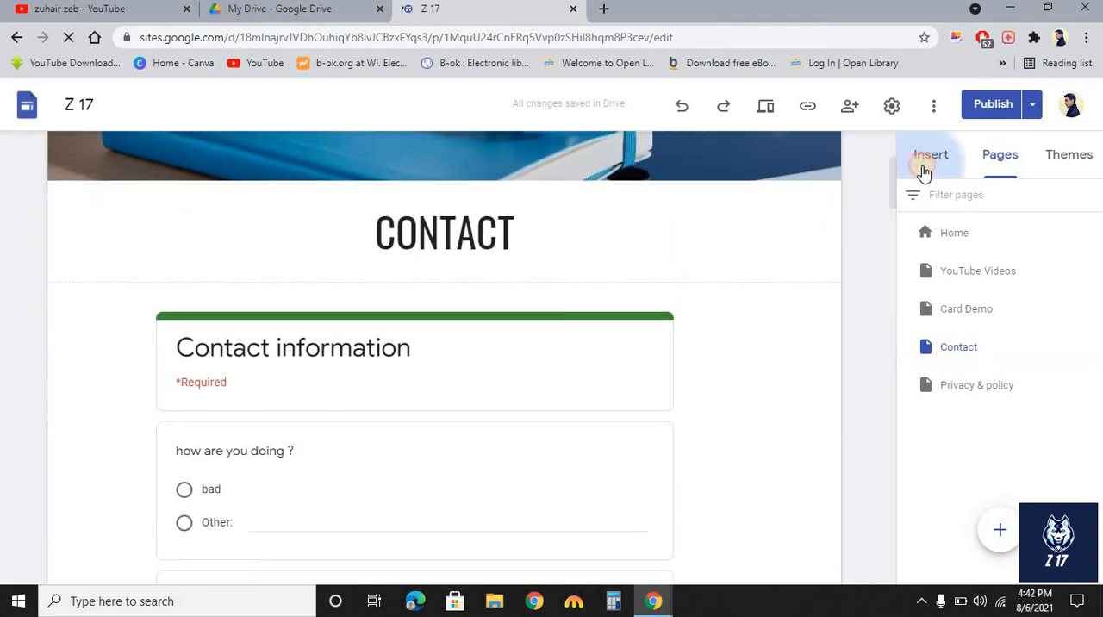
Open the Forms option in the Insert panel to browse available forms.
left_click(923, 171)
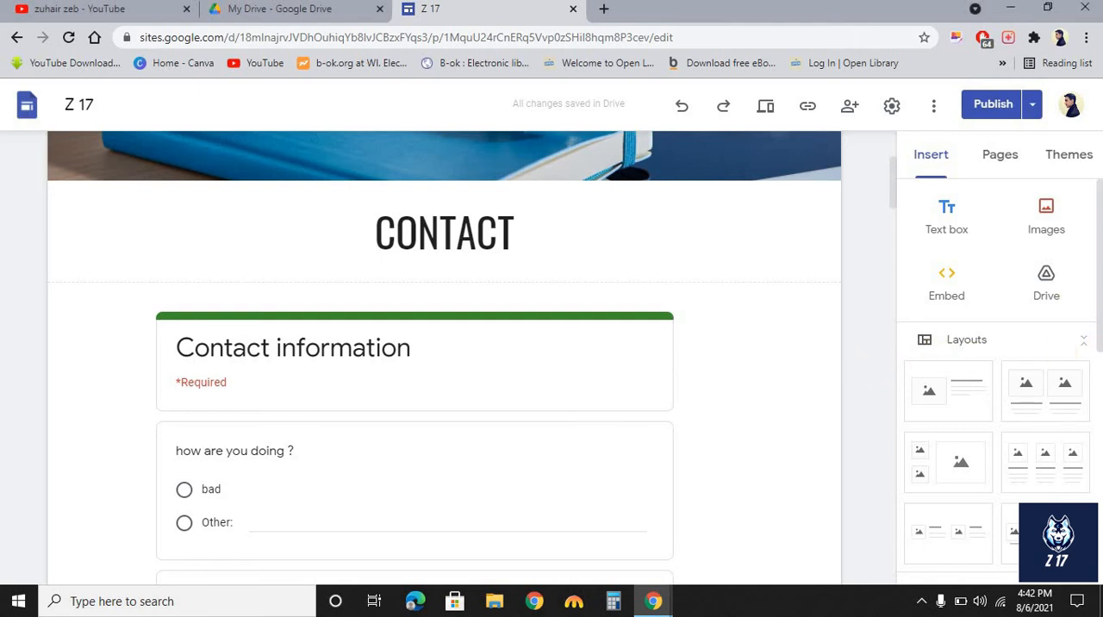
left_click_drag(1091, 310, 1098, 556)
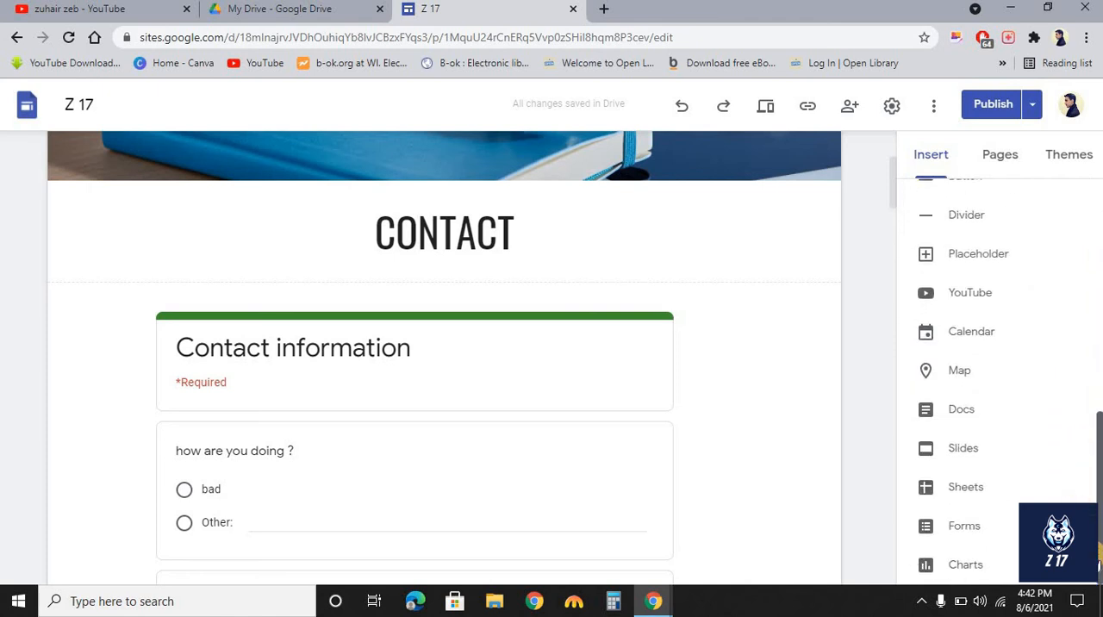
left_click(963, 527)
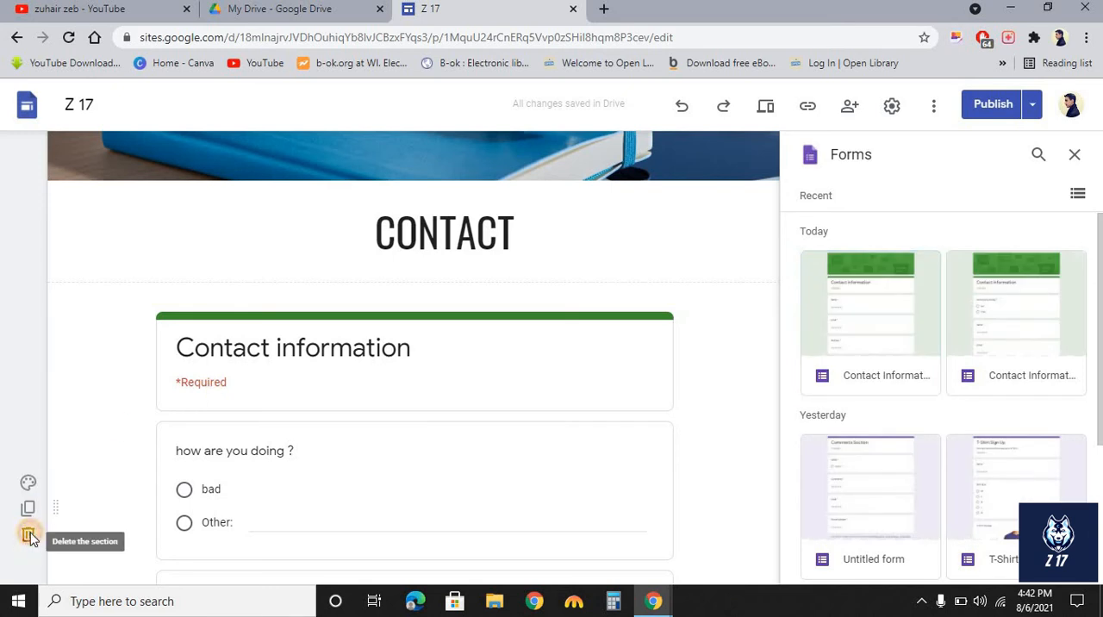
Delete the section holding the old embedded form and insert the first recent Contact Information form on the Contact page.
left_click(28, 536)
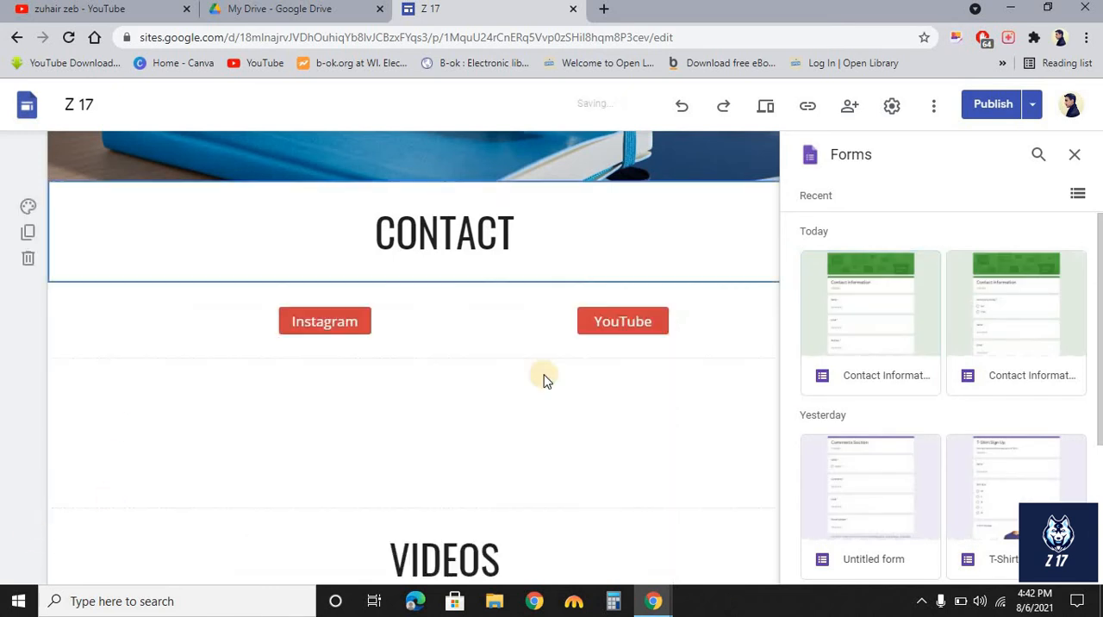
left_click(852, 316)
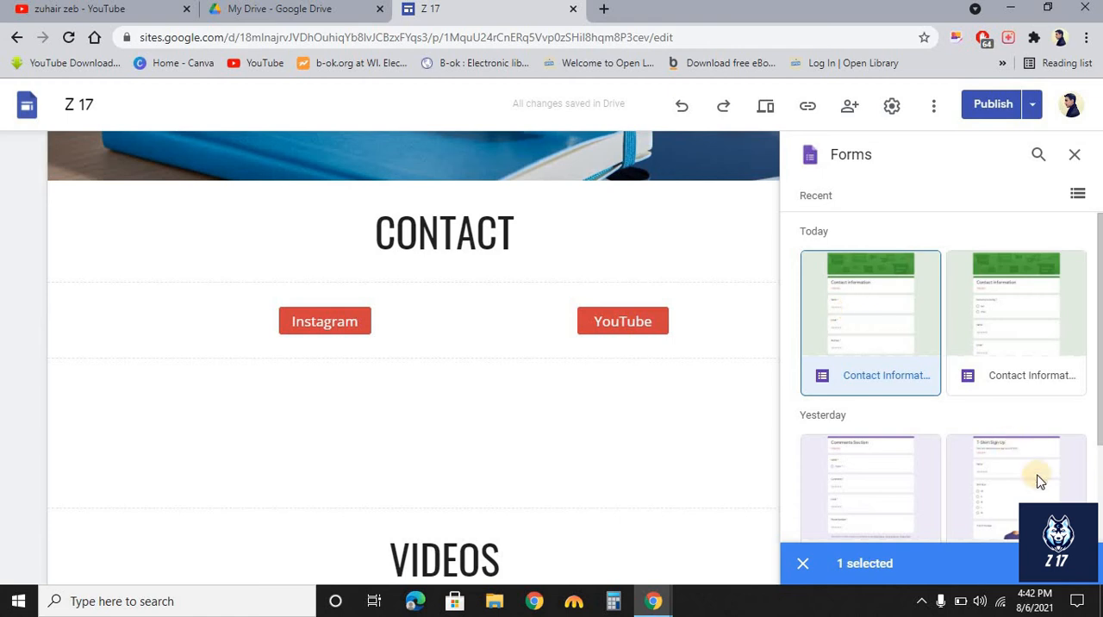
left_click(1061, 562)
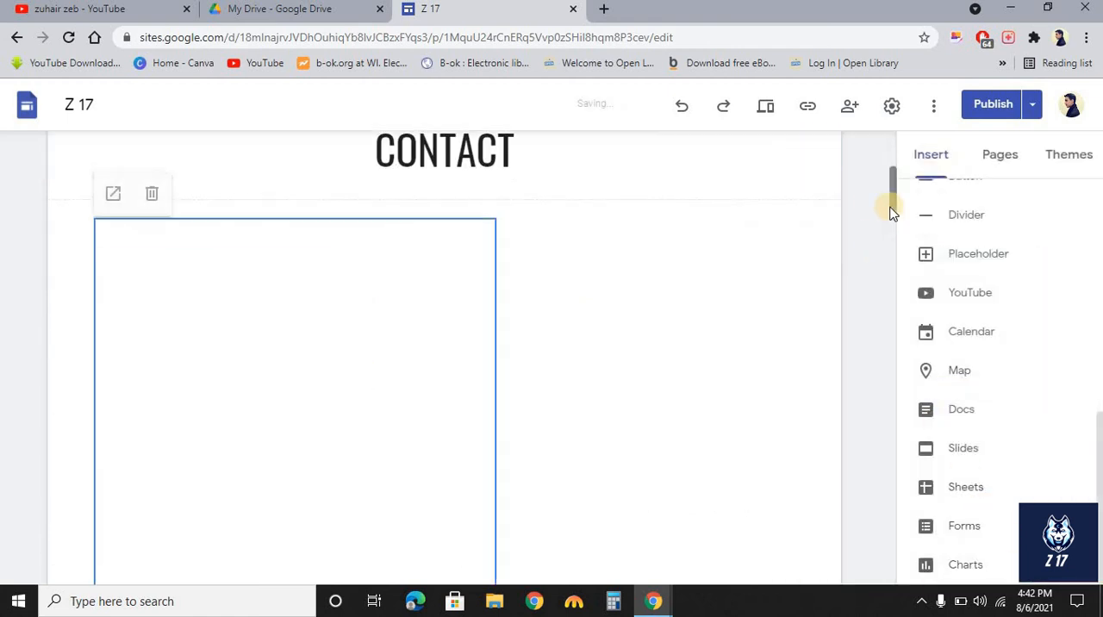
Widen the embedded form so it stretches across nearly the full page width.
left_click_drag(893, 206, 887, 241)
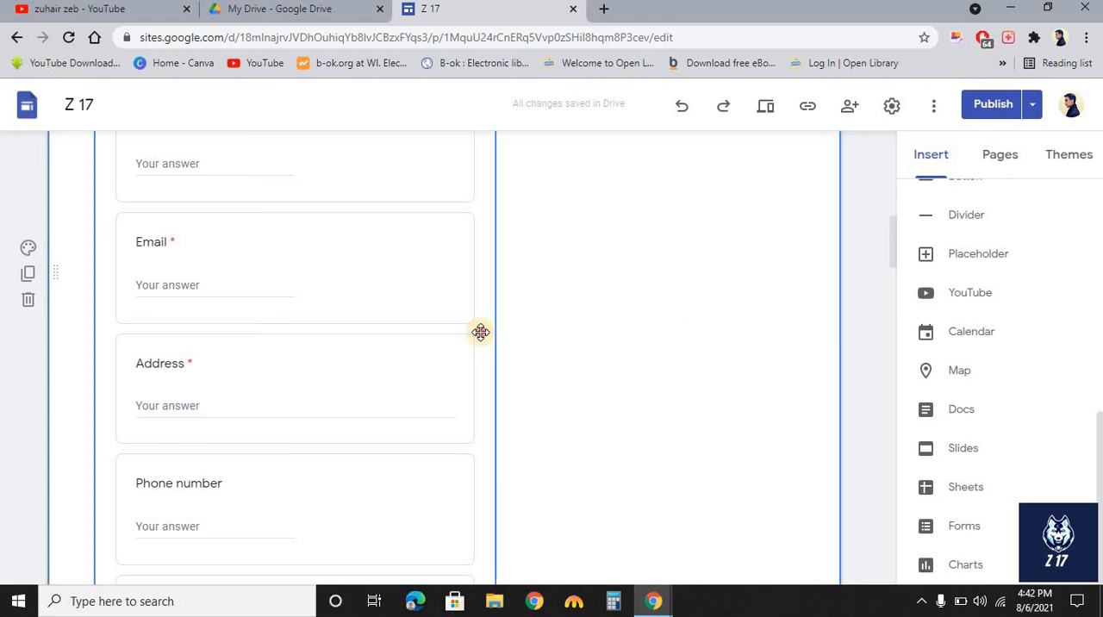
left_click(481, 333)
left_click_drag(510, 270, 794, 284)
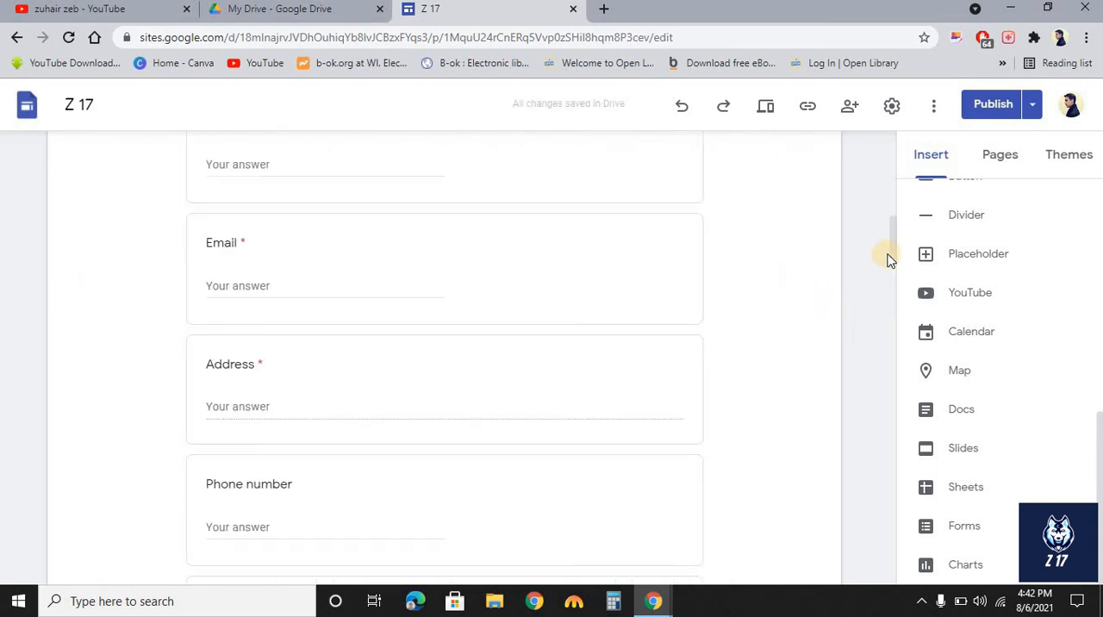
Publish the site with the updated Contact page.
mouse_move(890, 259)
left_mouse_down()
mouse_move(892, 250)
mouse_move(894, 339)
mouse_move(889, 278)
left_mouse_up()
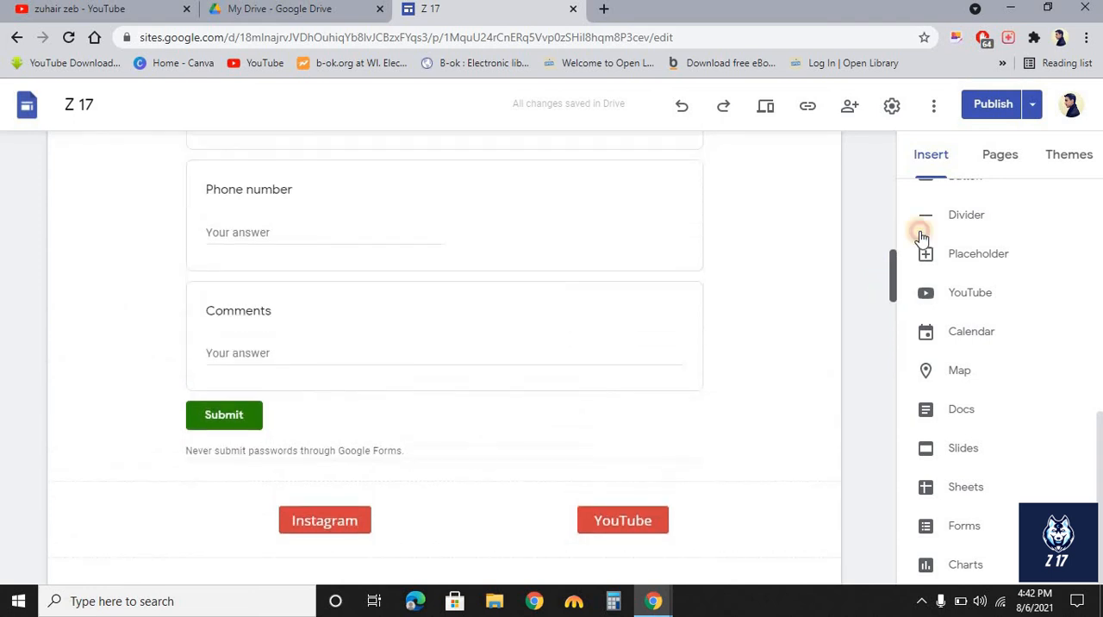
left_click(983, 112)
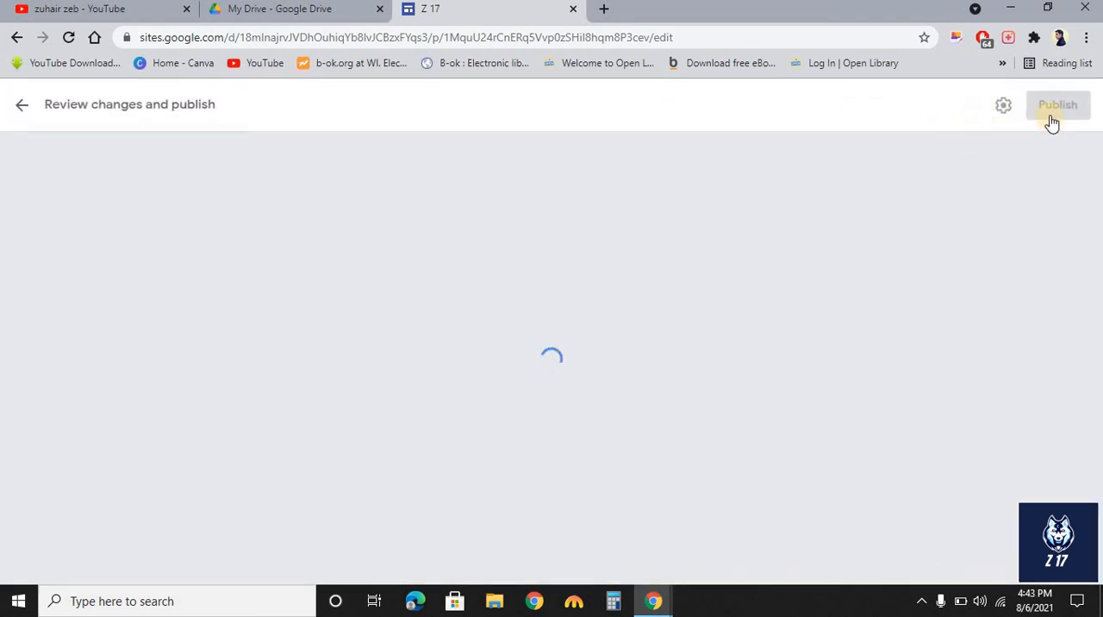
left_click(1050, 121)
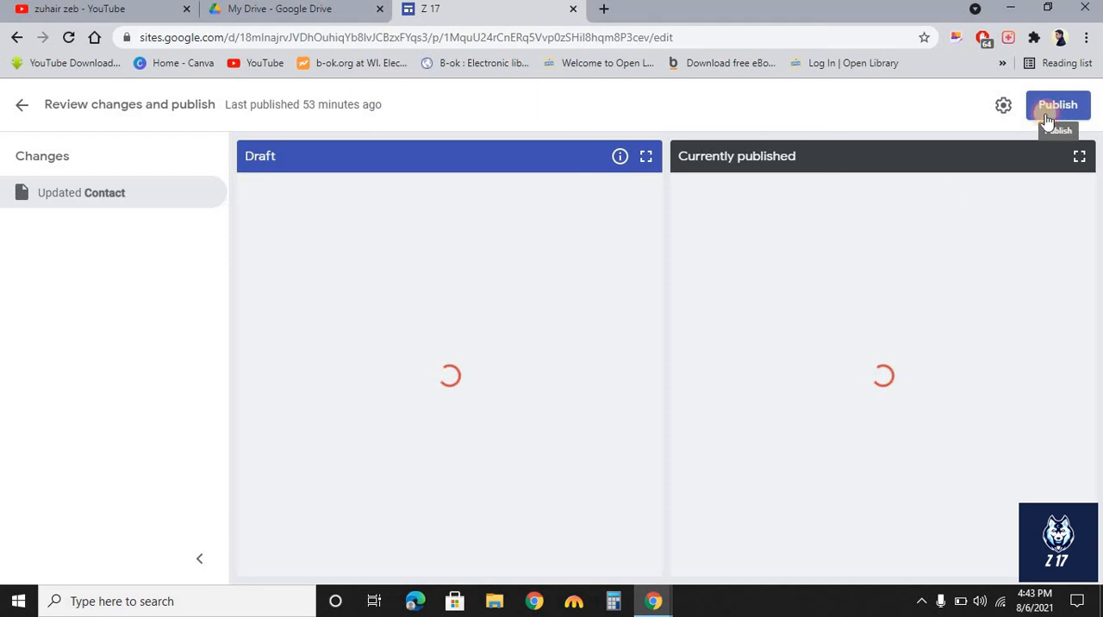